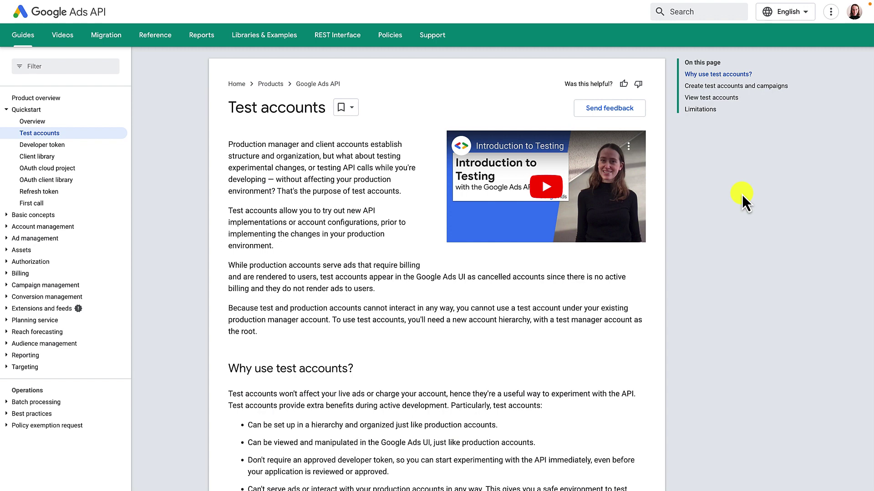
scroll(689, 215, "down", 5)
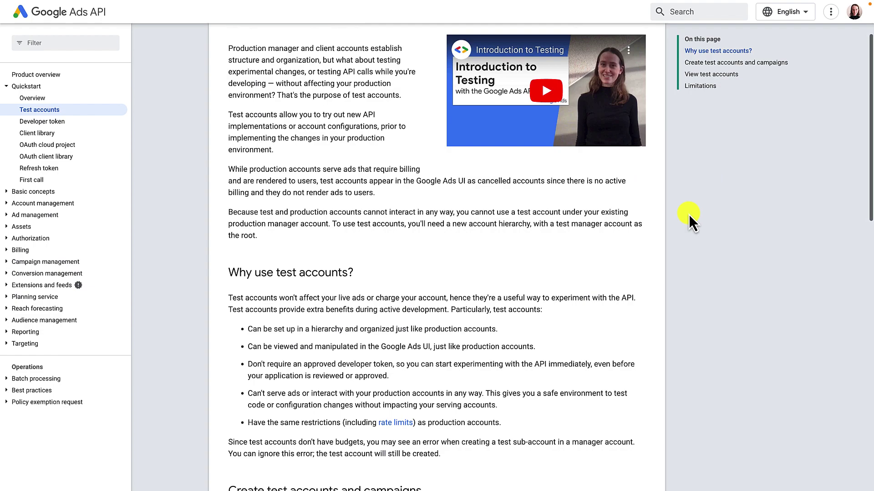
scroll(688, 214, "down", 5)
scroll(688, 214, "down", 3)
scroll(688, 214, "down", 5)
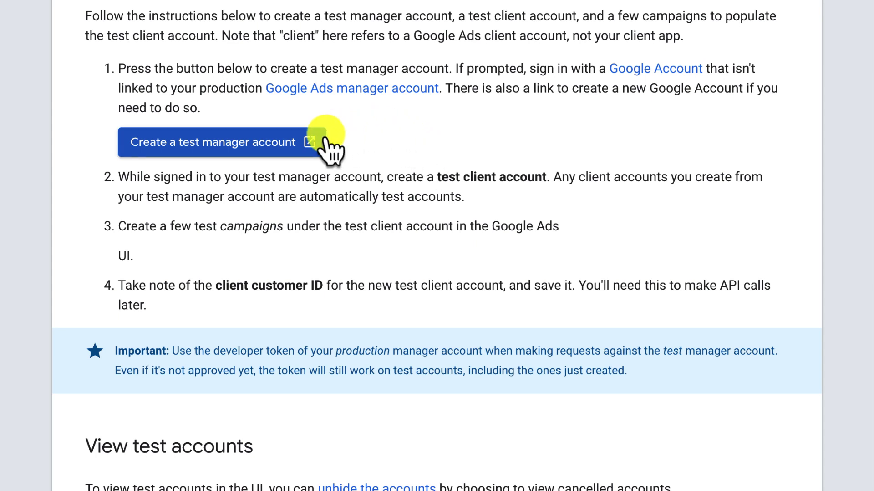
- Choose 'Create a test manager account' from the Google Ads API test accounts section
left_click(276, 144)
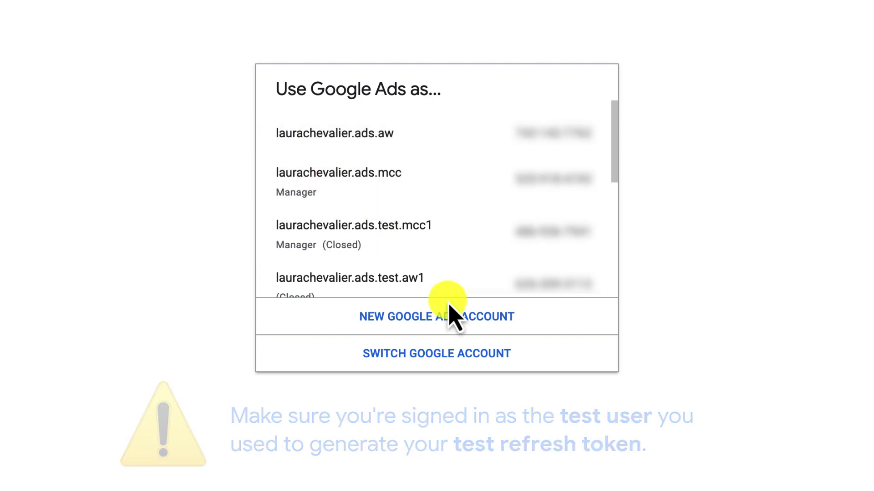
- Create a new Google Ads manager account with the display name 'Test Manager'
left_click(451, 316)
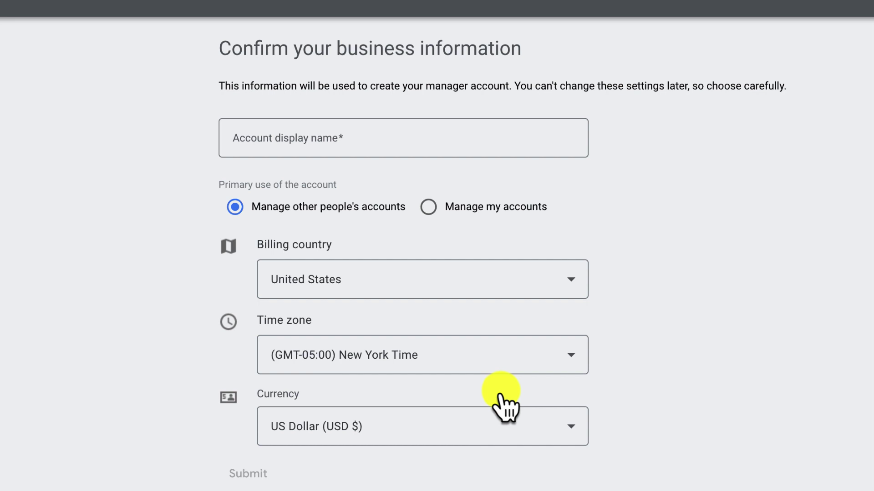
left_click(411, 143)
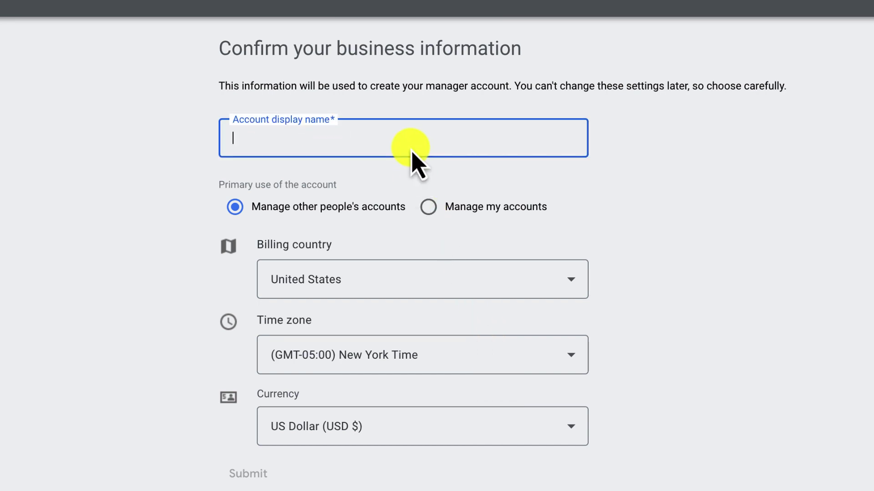
type("Test Manager")
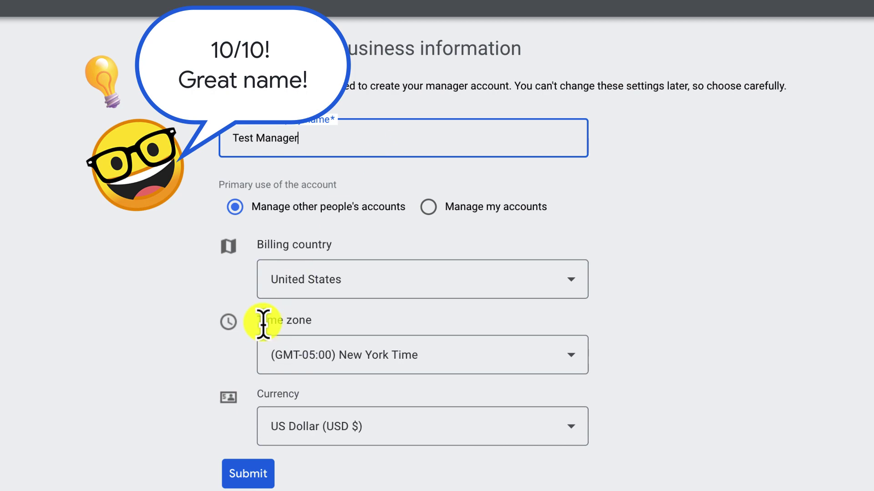
left_click(247, 474)
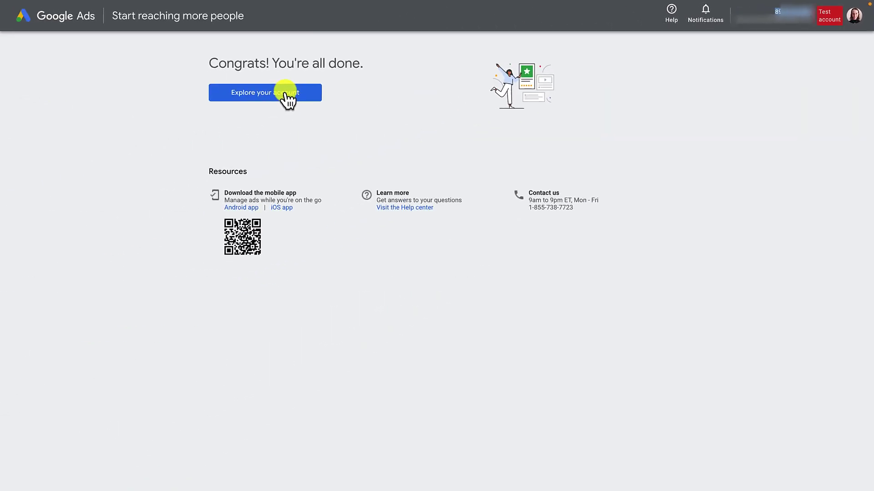
- Enter Test Manager, open Accounts > Performance, and show the add-account options
left_click(288, 97)
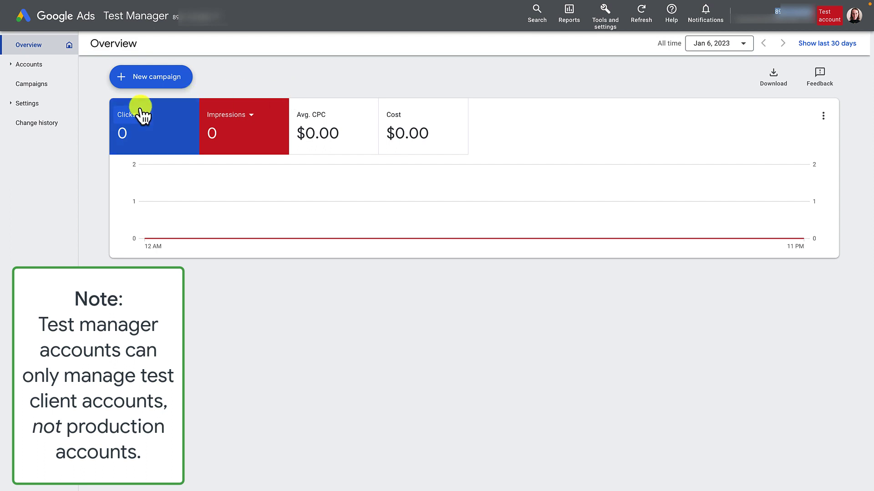
left_click(29, 65)
left_click(30, 82)
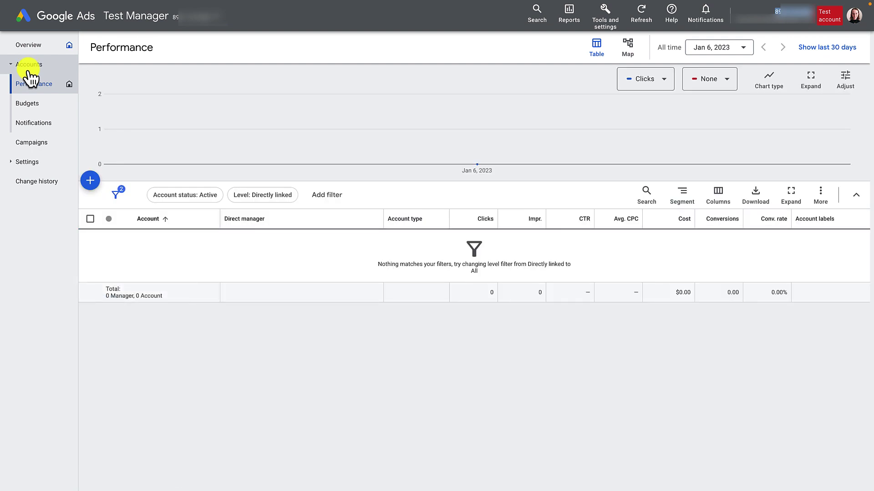
left_click(89, 181)
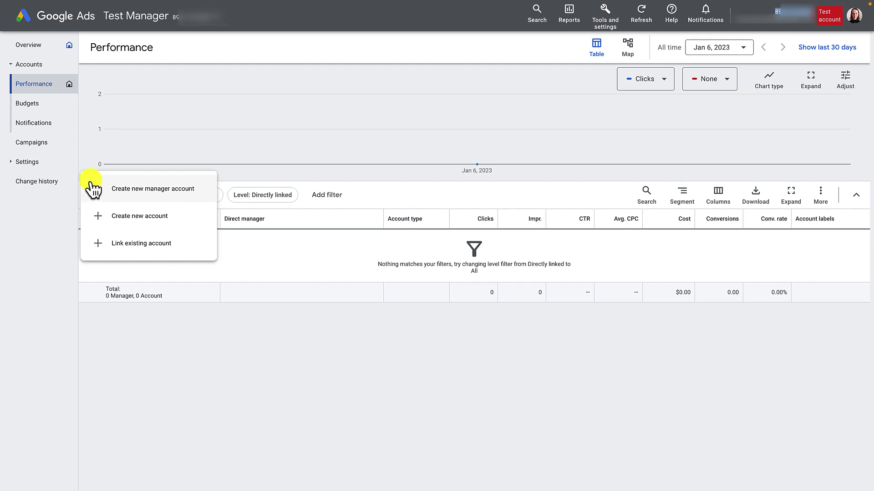
- Create a new client account named 'Test Client', backing out of the billing page
left_click(132, 219)
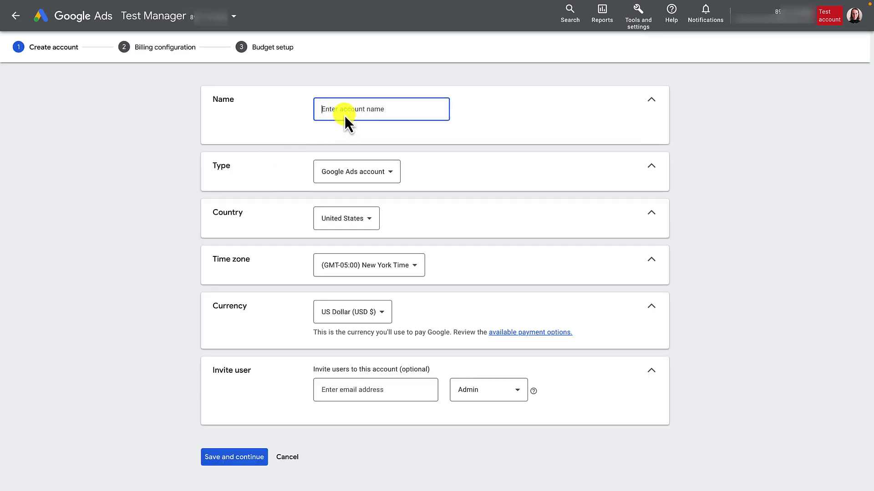
type("Test Cli")
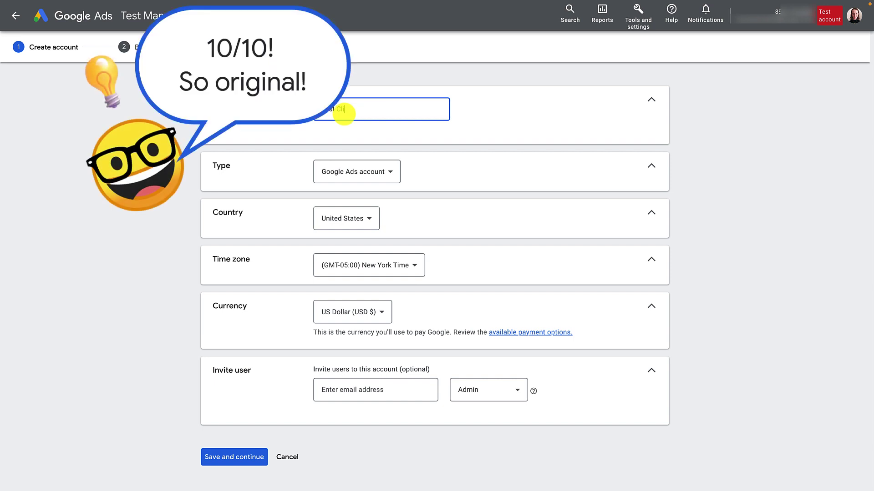
type("ent")
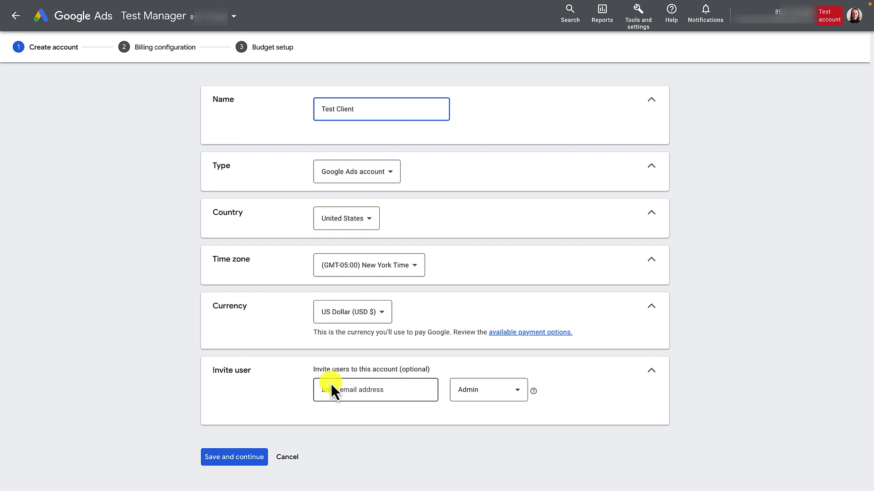
left_click(235, 456)
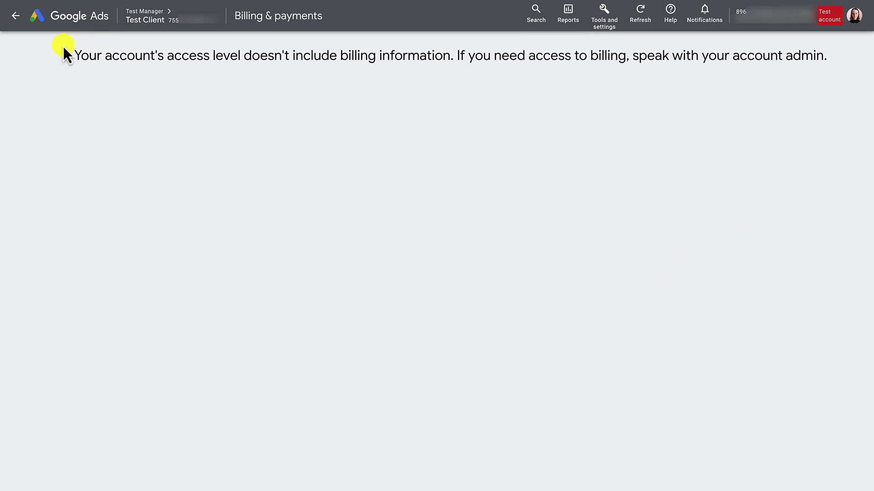
left_click(16, 16)
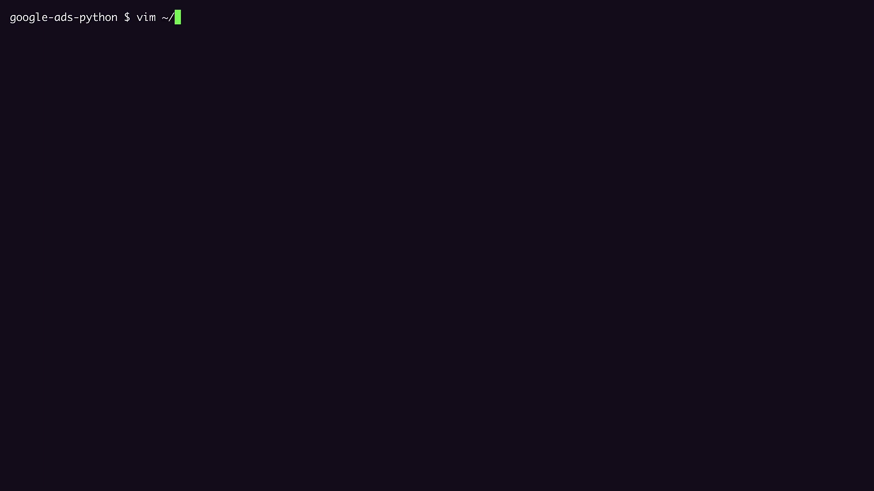
type("google-ads.yaml")
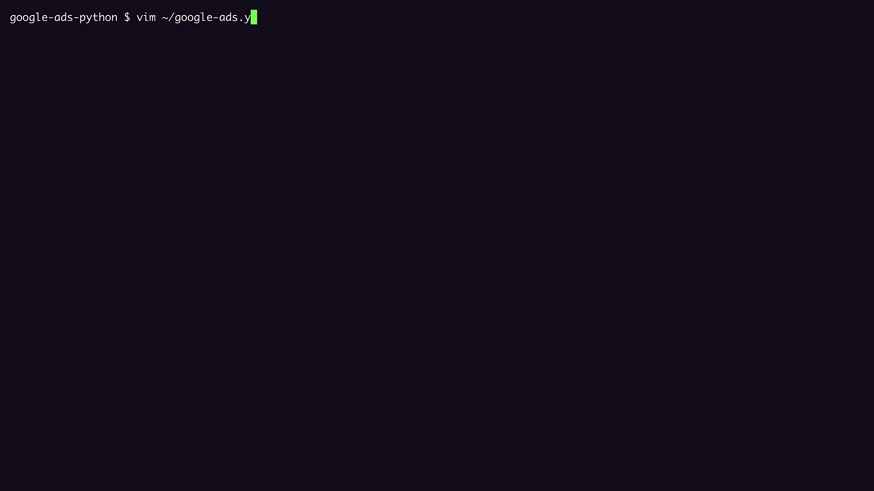
- Set login_customer_id in ~/google-ads.yaml to the manager's hyphen-free ID and save
key("Return")
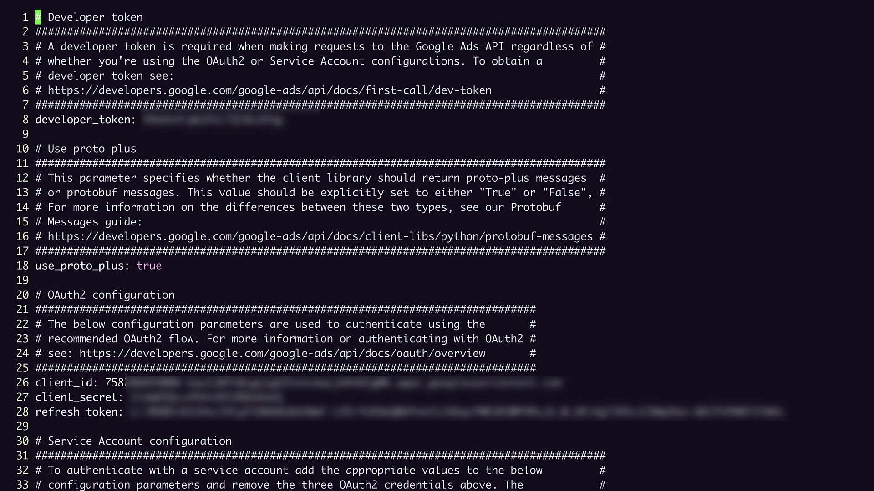
key("braceright")
key("braceright")
key("braceright")
key("braceright")
key("braceright")
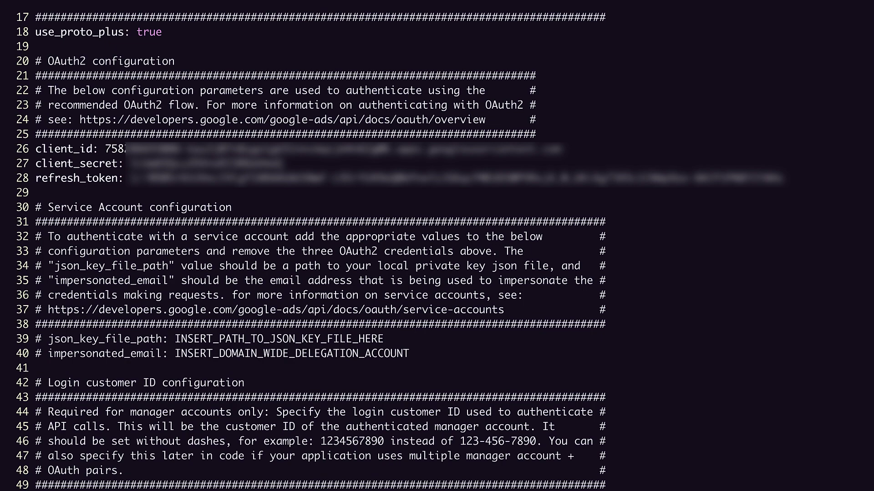
key("braceright")
key("braceright")
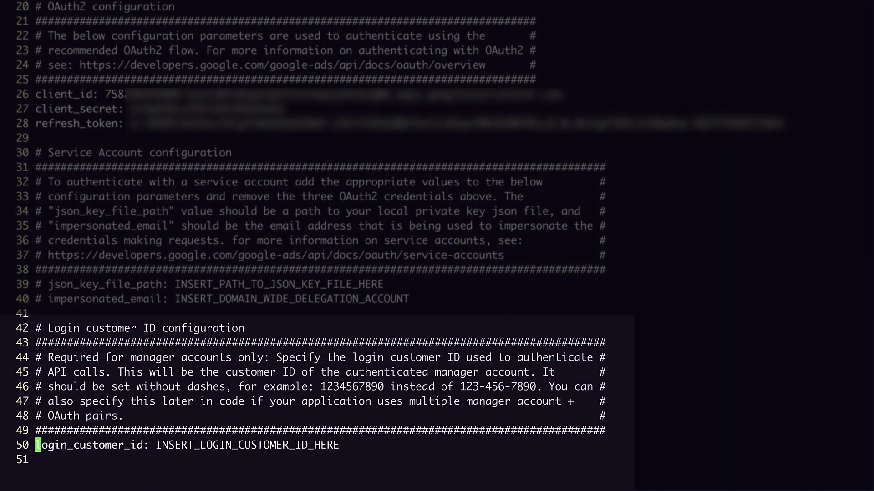
key("w")
type("wC")
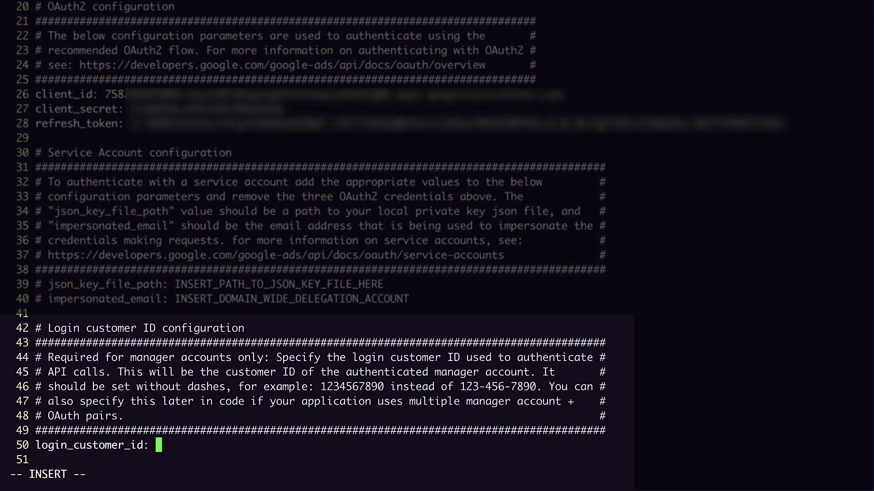
type("896")
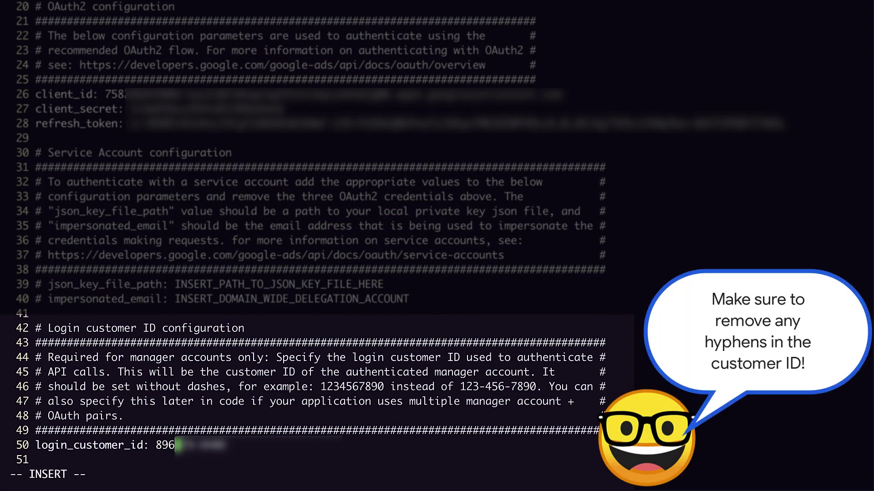
type("xx")
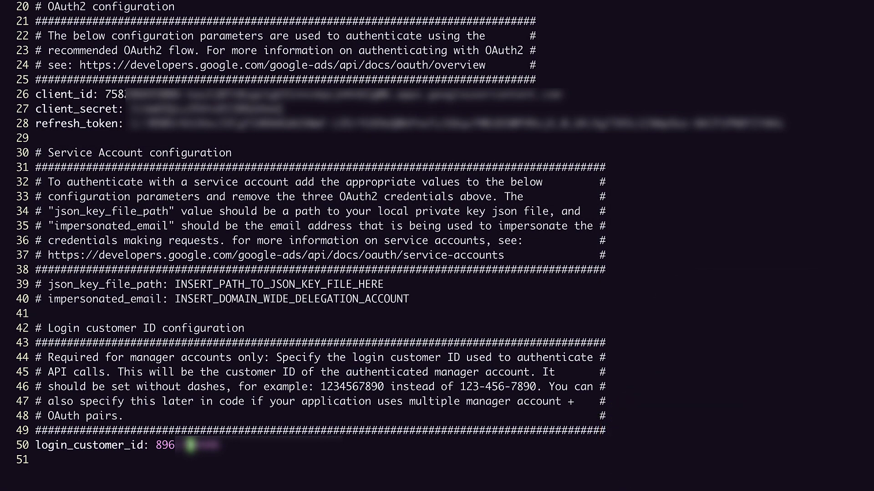
key("Escape")
type(":wq")
key("Return")
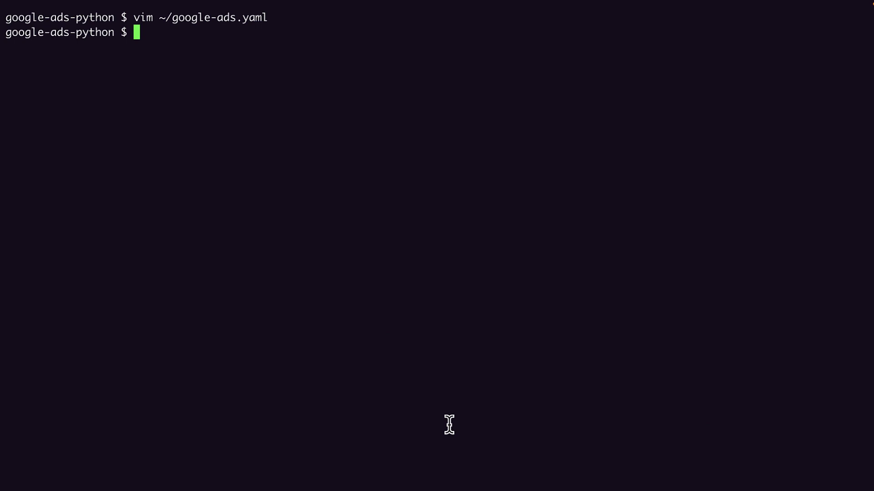
type("vim exa")
- Open examples/account_management/get_account_information.py in vim
key("Tab")
type("acc")
key("Tab")
type("ge")
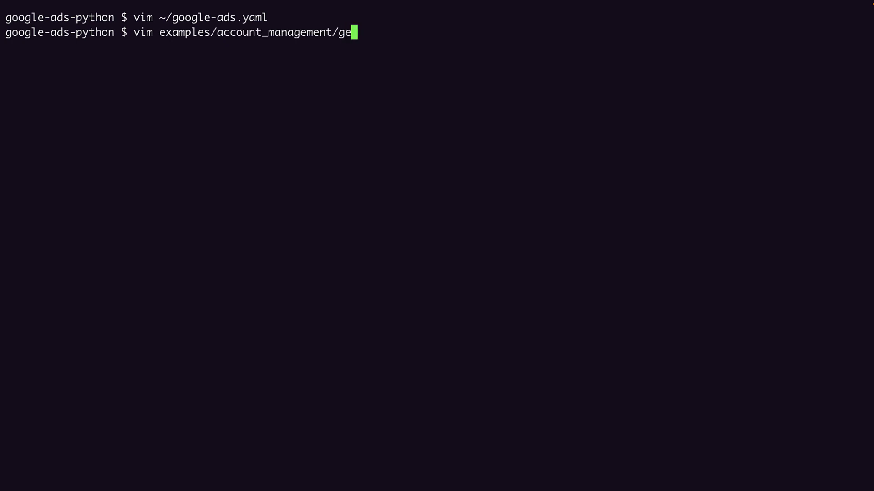
type("t_acc")
key("Tab")
type("i")
key("Tab")
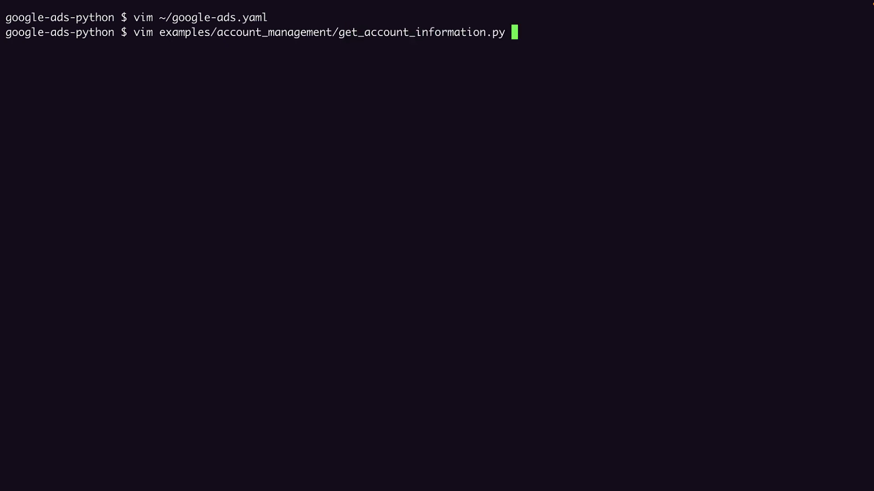
key("Return")
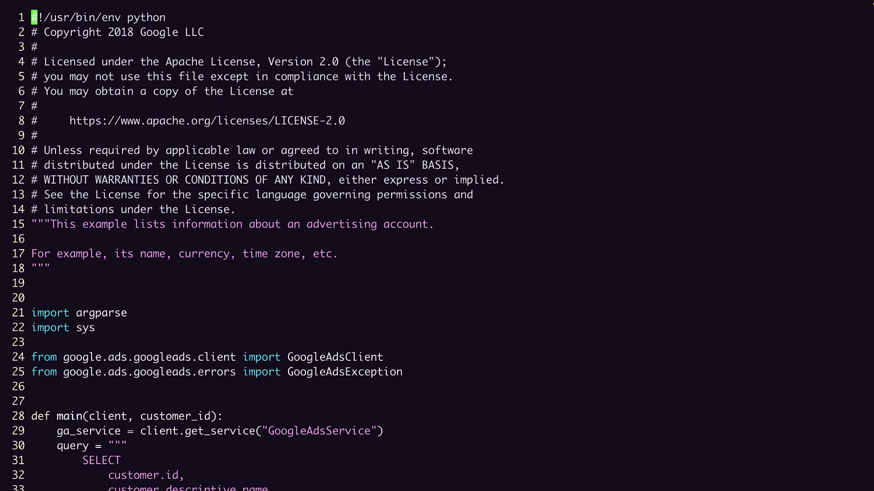
- Add customer.test_account as a new field in the script's SELECT query
key("braceright")
key("braceright")
key("braceright")
key("braceright")
key("braceright")
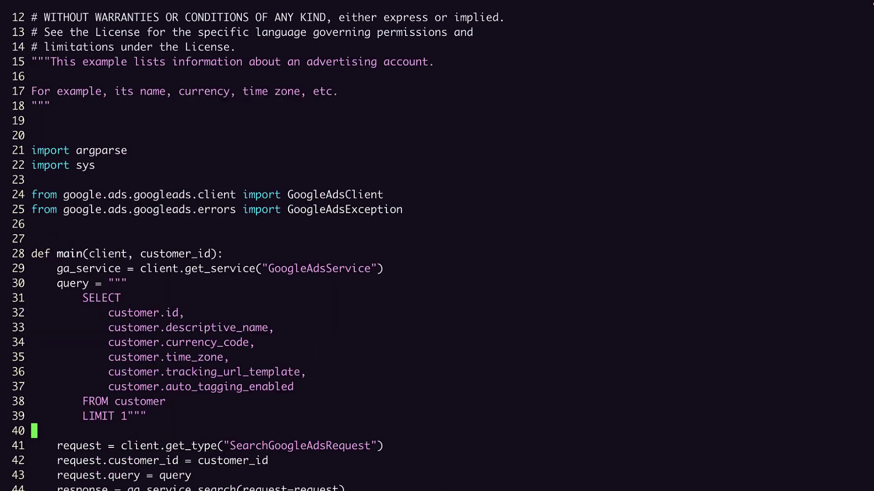
key("k")
key("k")
key("k")
type("A,")
key("Return")
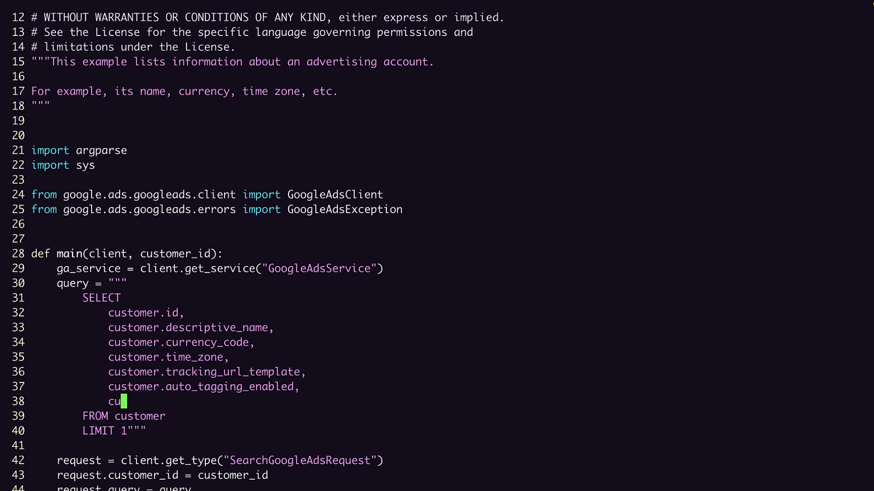
type("customer.tesT")
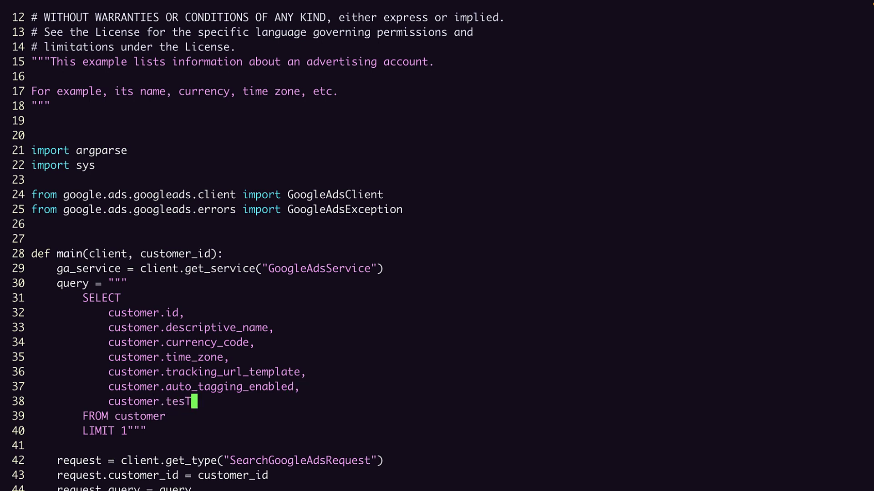
key("BackSpace")
type("t_accoun")
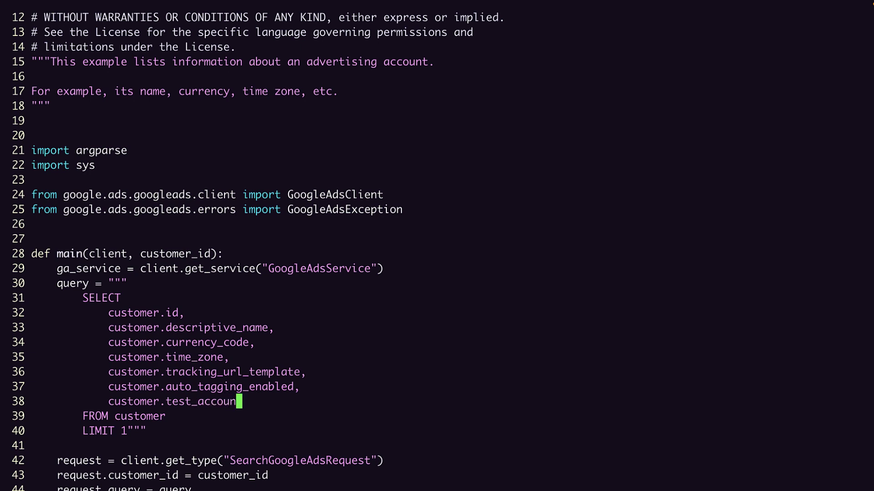
type("t")
- Duplicate the auto-tagging print line as 'Test account: {customer.test_account}'
key("Down")
key("Down")
key("Down")
key("Down")
key("Down")
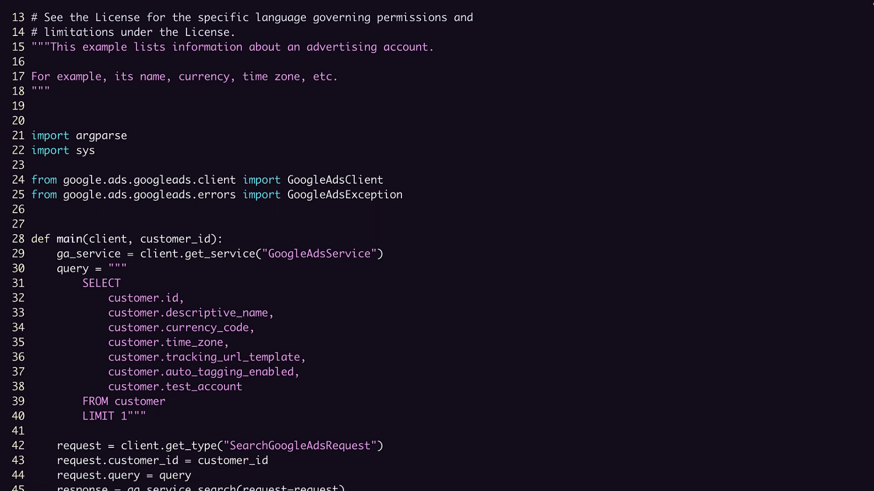
key("Down")
key("Down")
key("Down")
key("Down")
key("Down")
key("Down")
key("Down")
key("Down")
key("Down")
key("Down")
key("Down")
key("Down")
key("Down")
key("y")
key("y")
key("p")
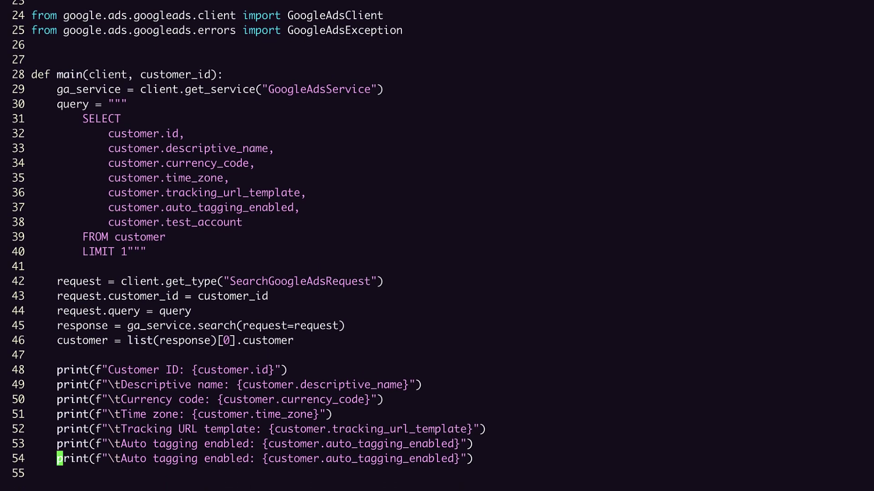
key("w")
key("w")
key("w")
key("w")
key("w")
type("bdwdwdwiTest account")
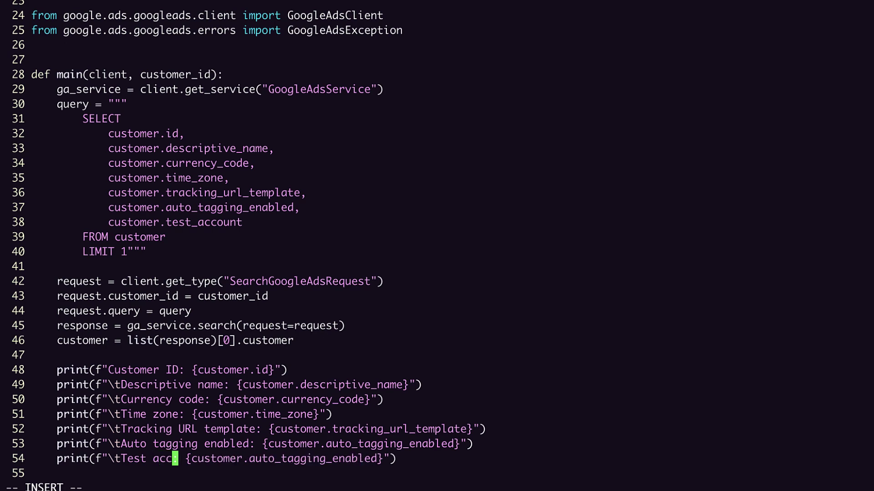
type("ount")
key("Escape")
key("w")
key("w")
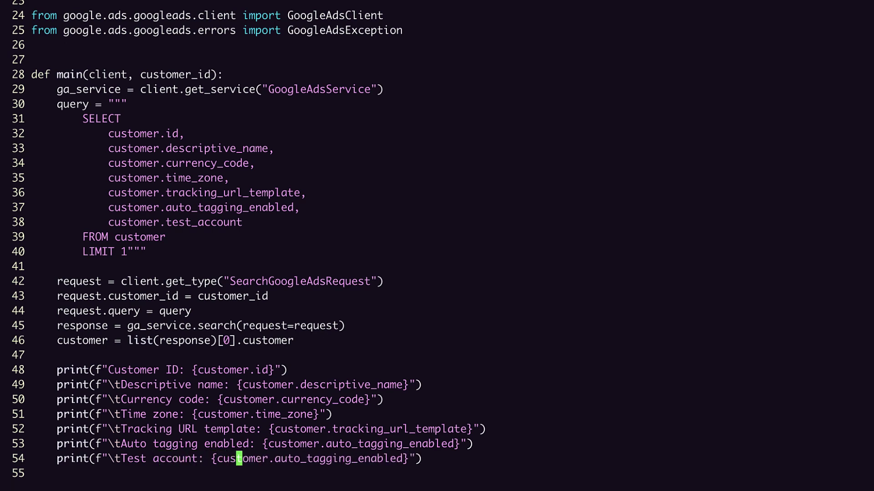
key("w")
key("w")
type("cwtest_account")
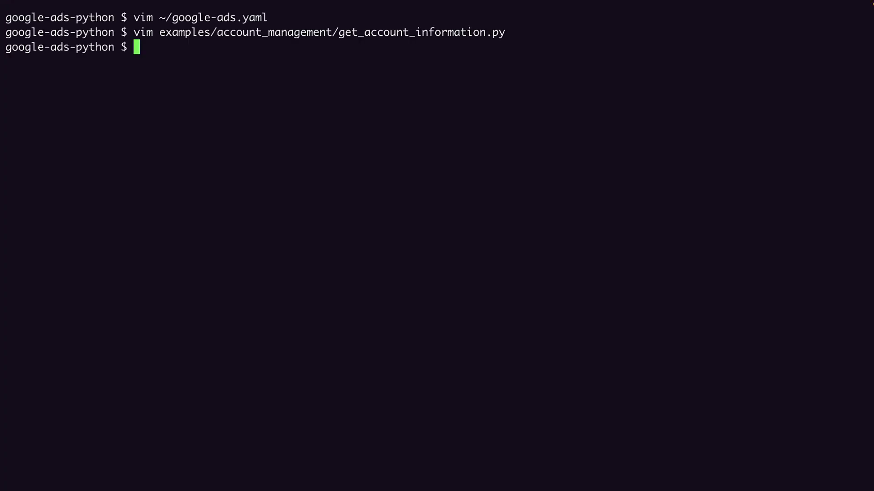
type("python3 examples/")
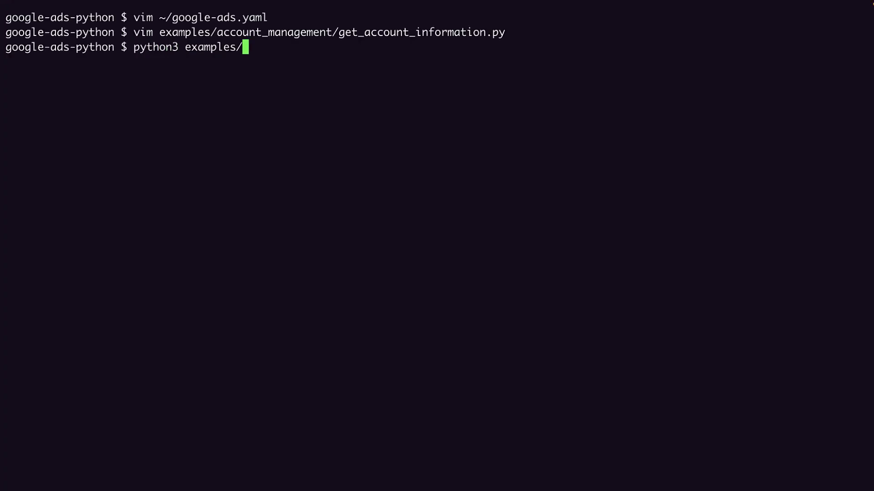
type("acc")
- Run get_account_information.py with python3 against the Test Client's customer ID
key("Tab")
type("get_account_i")
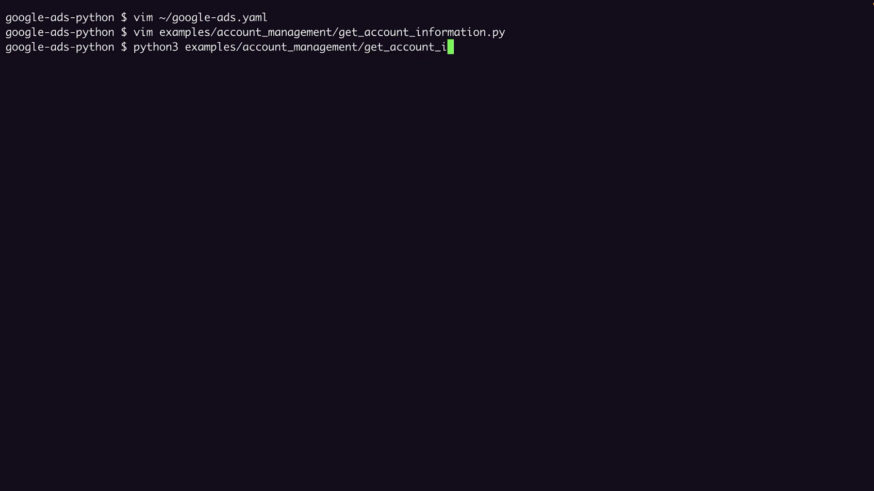
key("Tab")
type("-")
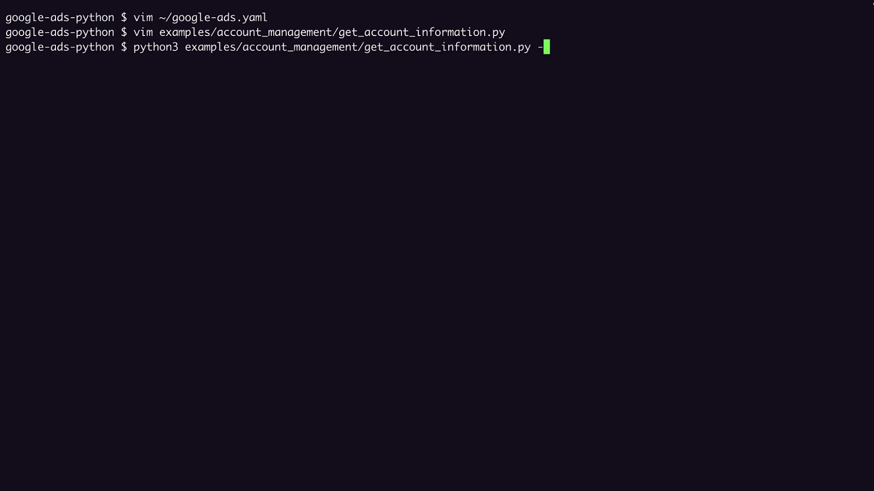
type("-customer_id=7")
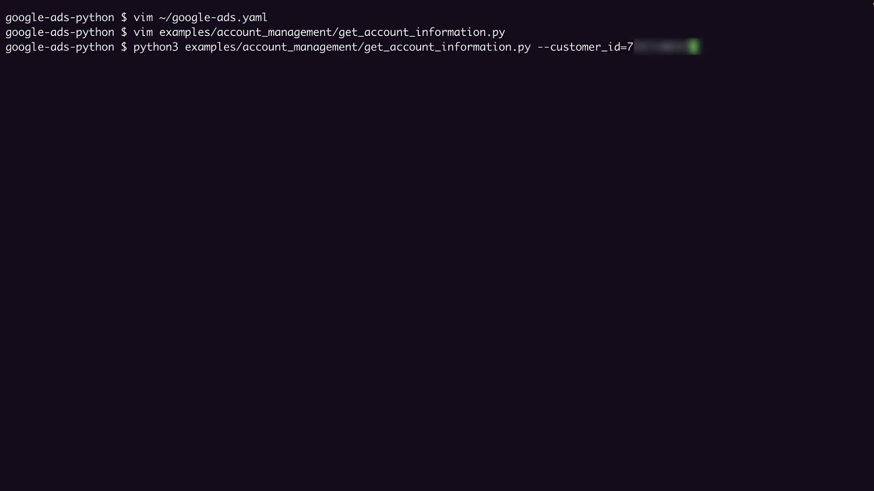
key("Return")
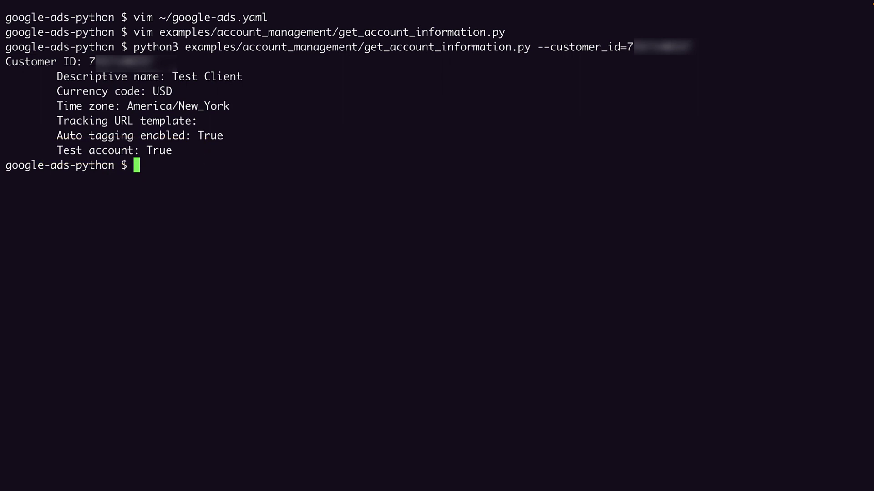
type("python ")
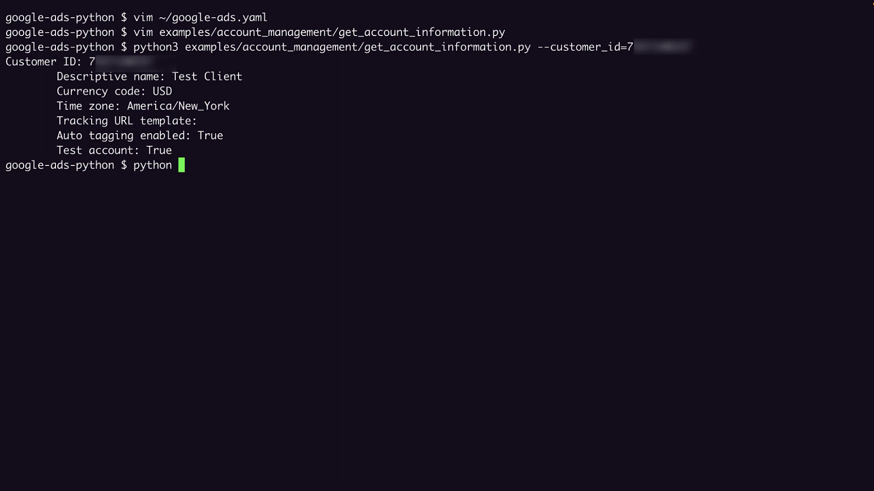
type("exa")
- Run examples/basic_operations/add_campaigns.py with python3 for the Test Client's customer ID
key("Left")
key("Left")
key("Left")
key("Left")
type("3")
key("End")
key("Tab")
type("a")
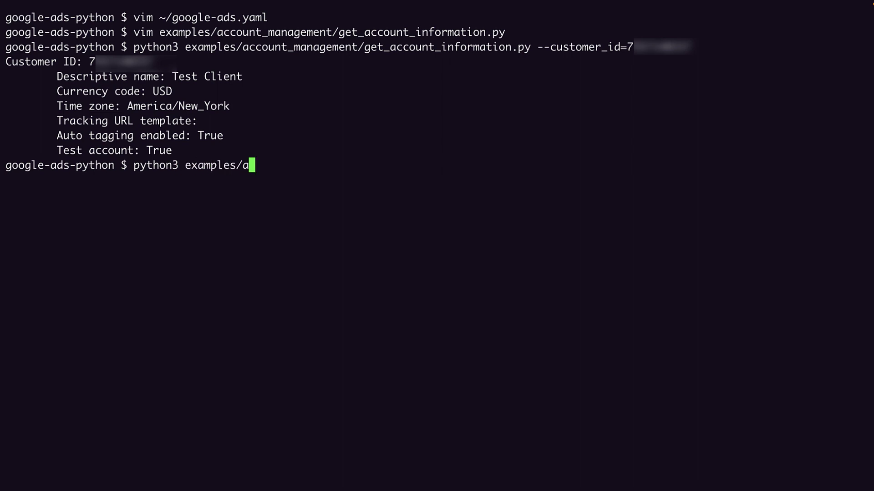
key("BackSpace")
type("bas")
key("Tab")
type("add_camp")
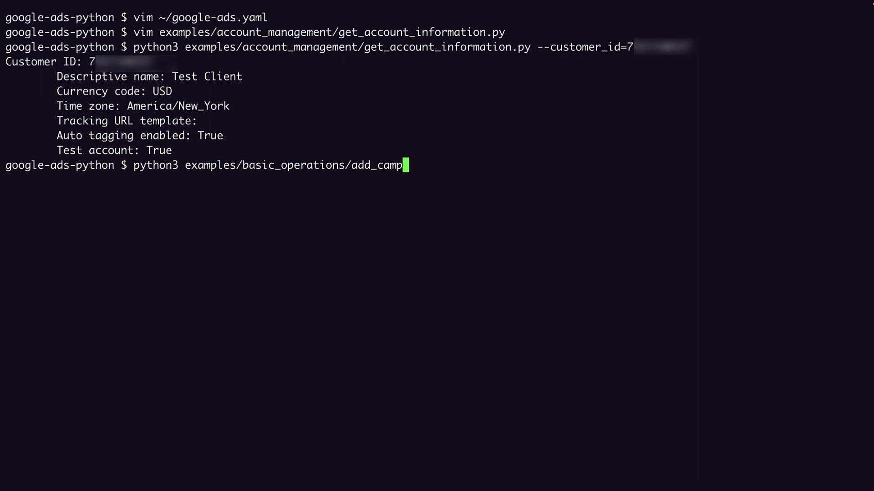
key("Tab")
type("--cs")
key("BackSpace")
type("ustome")
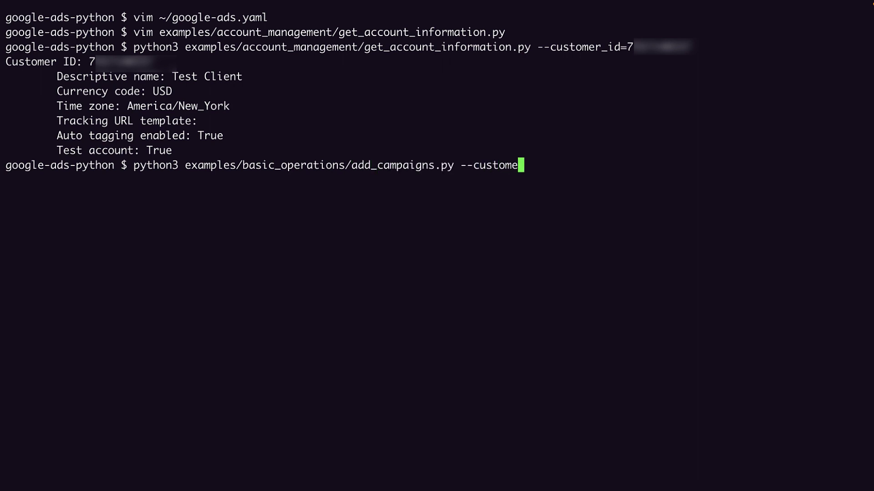
type("r_id=7")
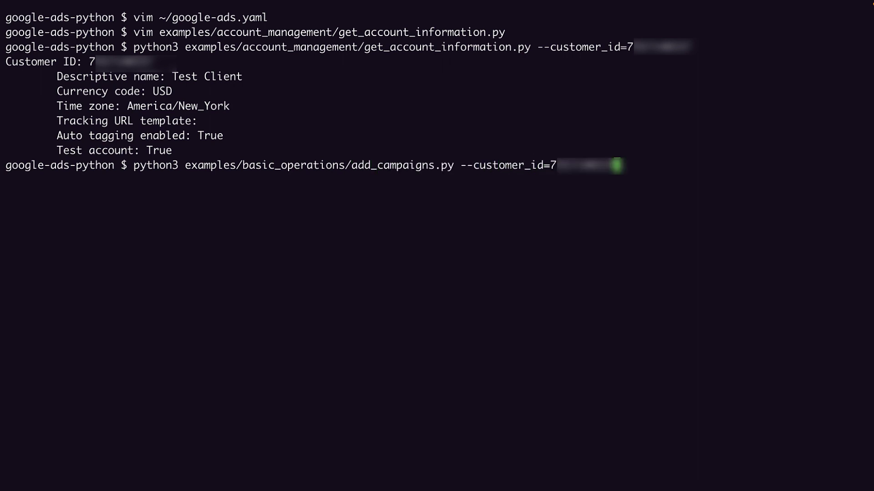
key("Return")
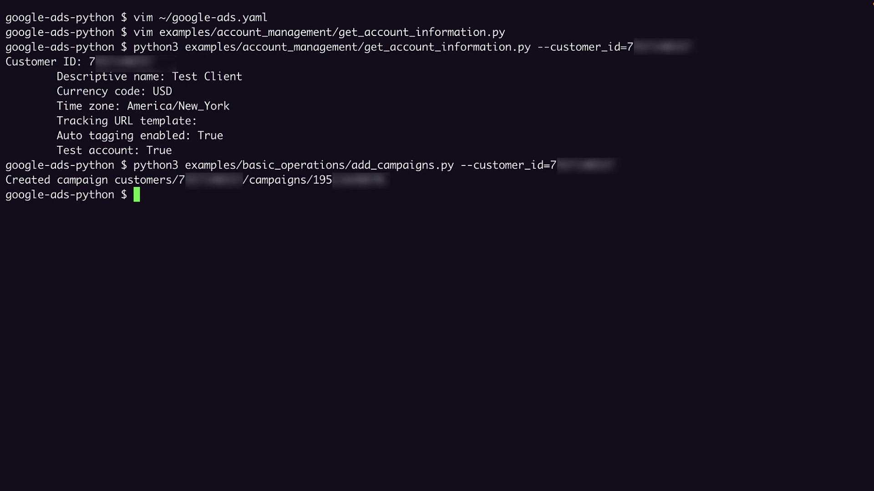
- Rerun the previous command with get_campaigns.py in place of add_campaigns.py
key("Up")
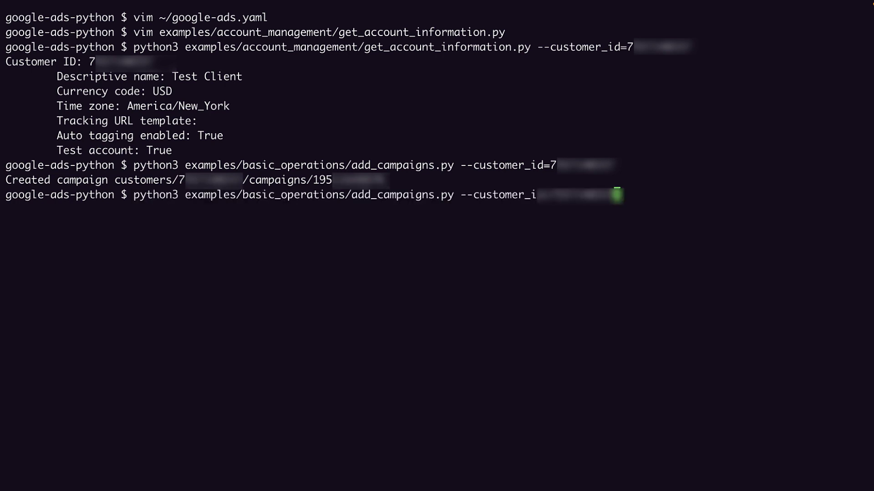
key("Left")
key("Left")
key("Left")
key("Left")
key("Left")
key("BackSpace")
key("BackSpace")
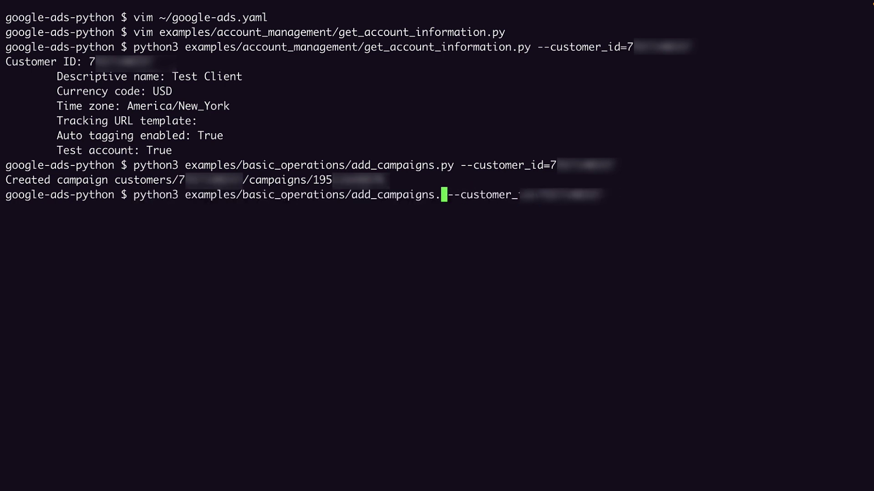
key("BackSpace")
key("BackSpace")
key("BackSpace")
type("get_campaigns.py")
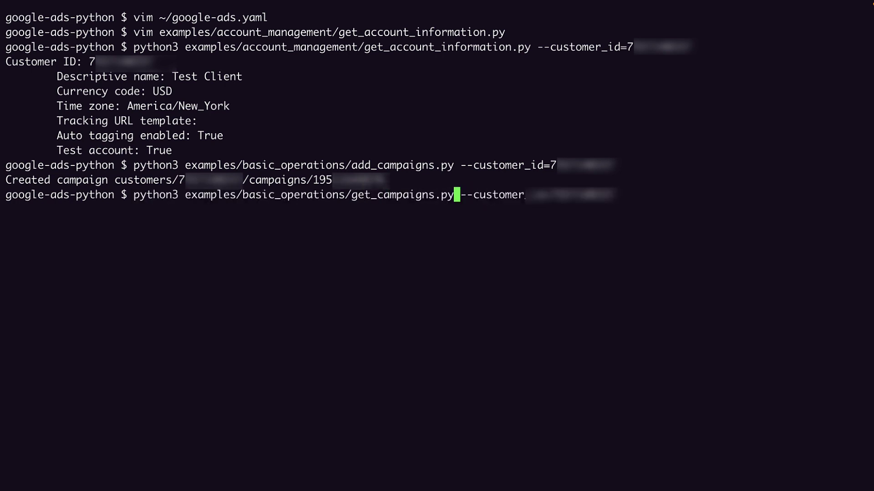
key("Return")
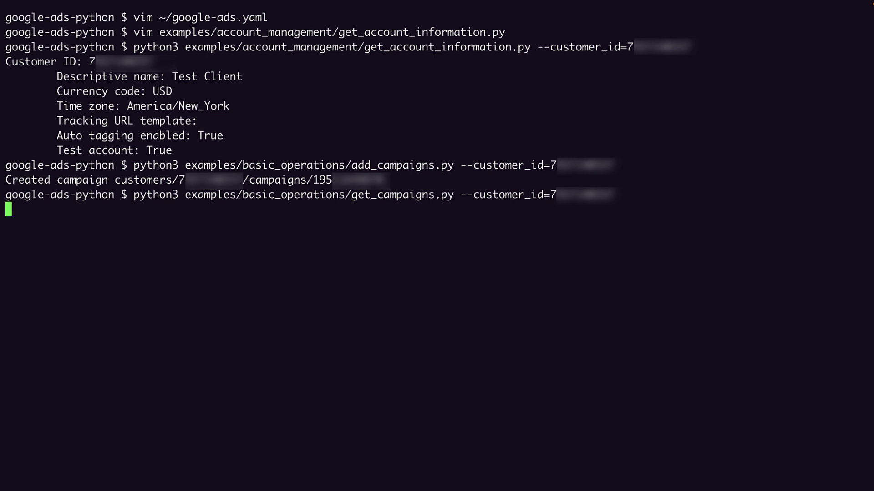